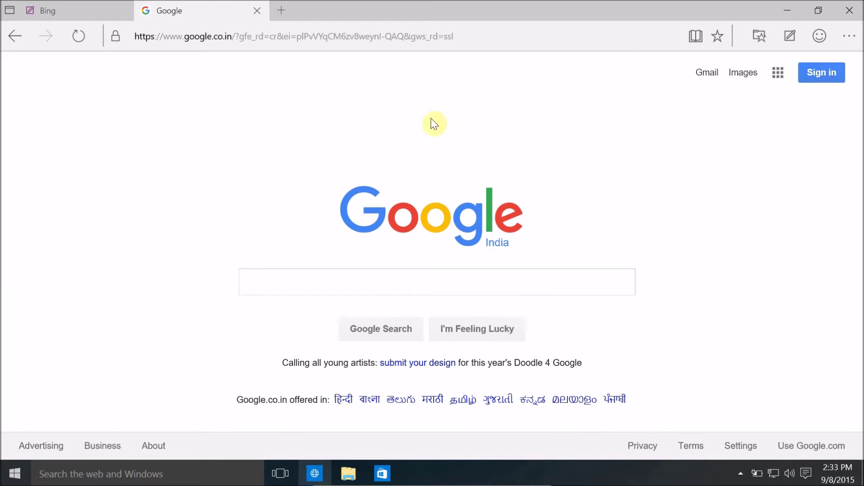
Replace Google in the second Edge tab with powerbi.com to load the Power BI home page
{"action": "left_click", "coordinate": [494, 29]}
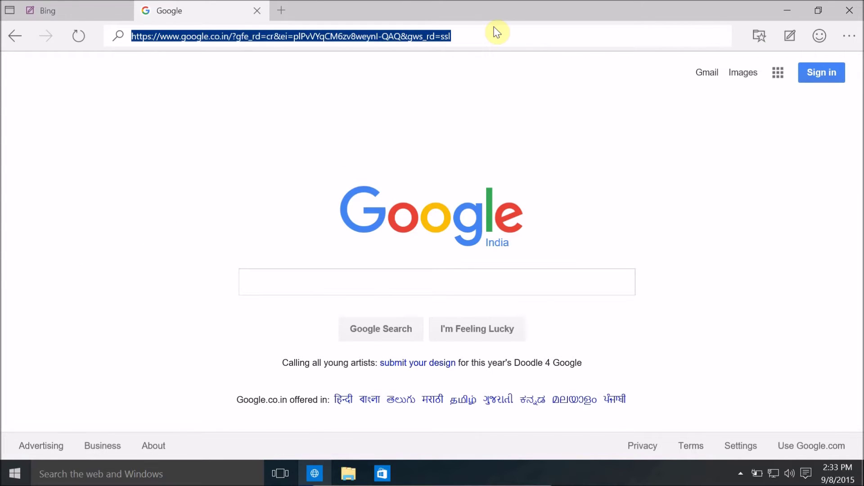
{"action": "type", "text": "powerbi"}
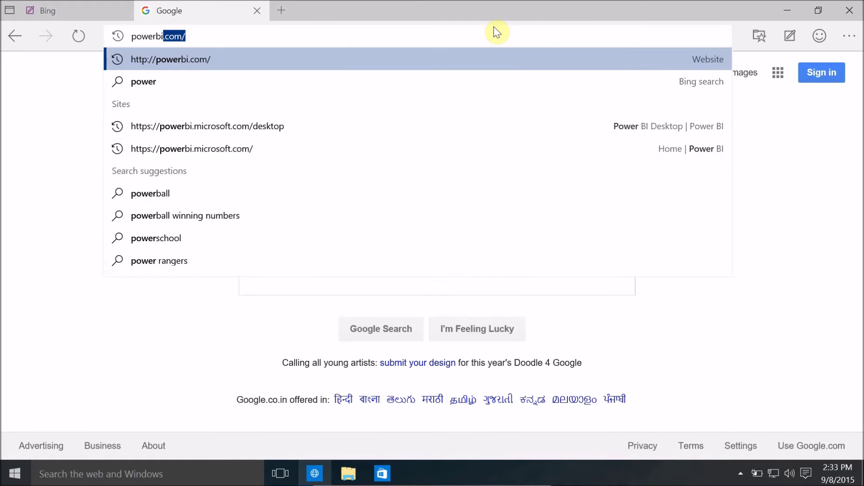
{"action": "type", "text": ".com"}
{"action": "key", "text": "Return"}
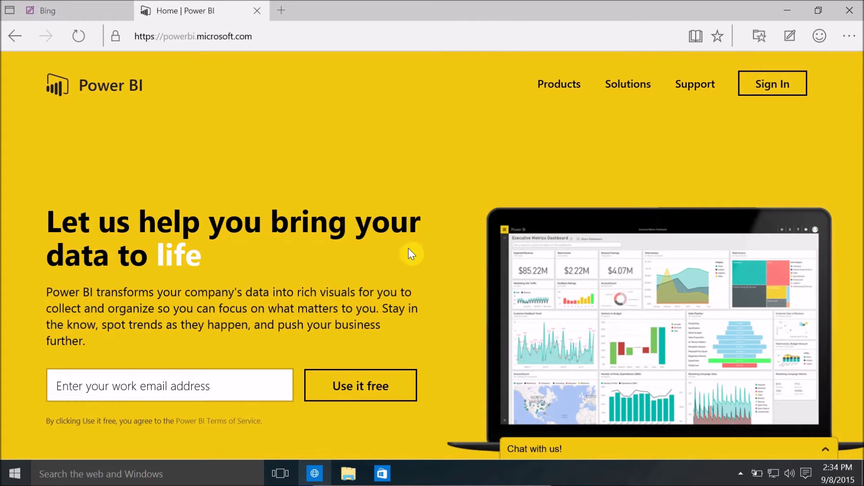
Open the Pricing page from the Products menu in a new tab
{"action": "scroll", "coordinate": [409, 243], "scroll_direction": "down", "scroll_amount": 5}
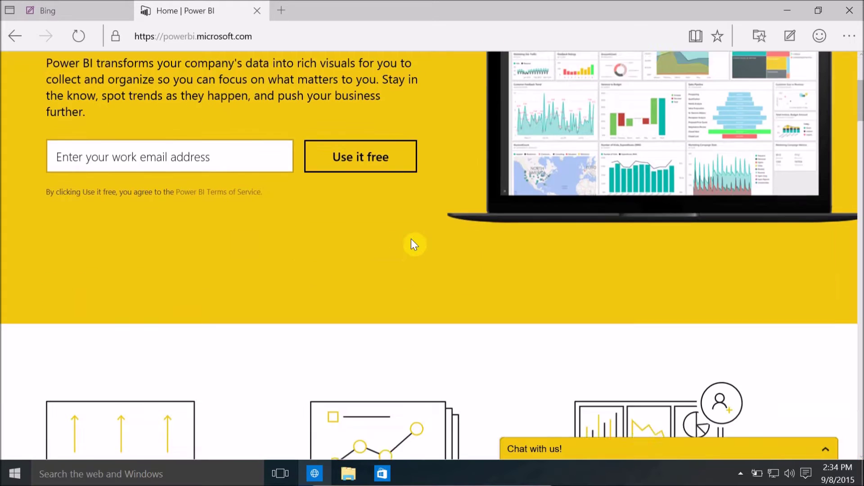
{"action": "scroll", "coordinate": [411, 237], "scroll_direction": "up", "scroll_amount": 4}
{"action": "scroll", "coordinate": [459, 131], "scroll_direction": "up", "scroll_amount": 2}
{"action": "mouse_move", "coordinate": [569, 88]}
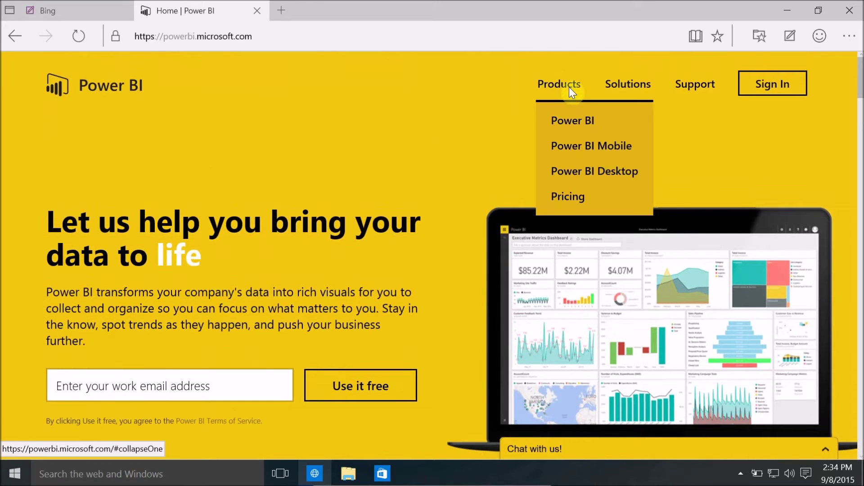
{"action": "right_click", "coordinate": [585, 200]}
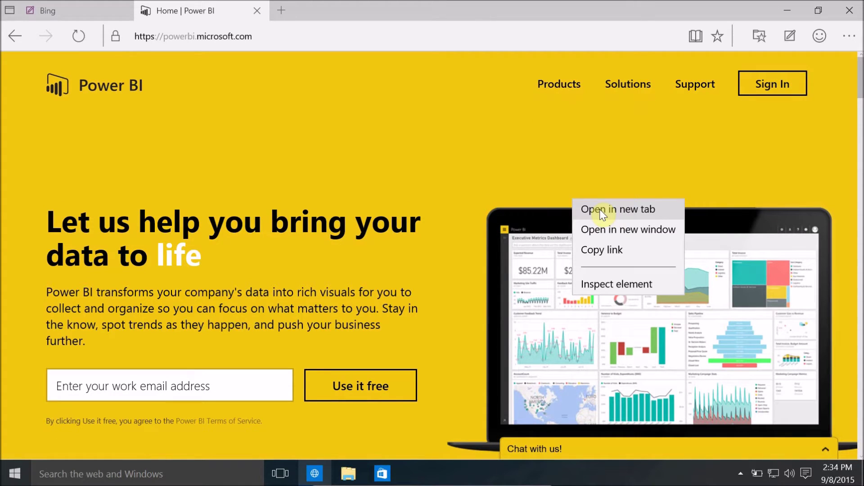
{"action": "left_click", "coordinate": [600, 209]}
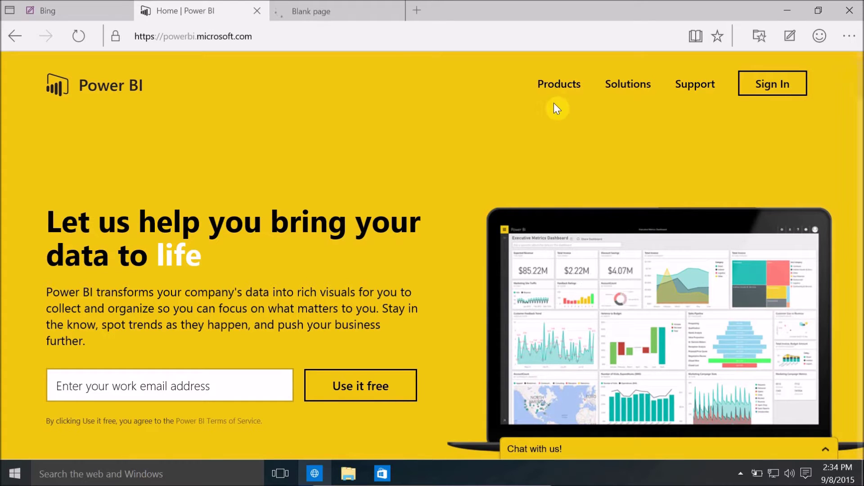
Open the Power BI Desktop page from the Products menu in a new tab
{"action": "mouse_move", "coordinate": [552, 84]}
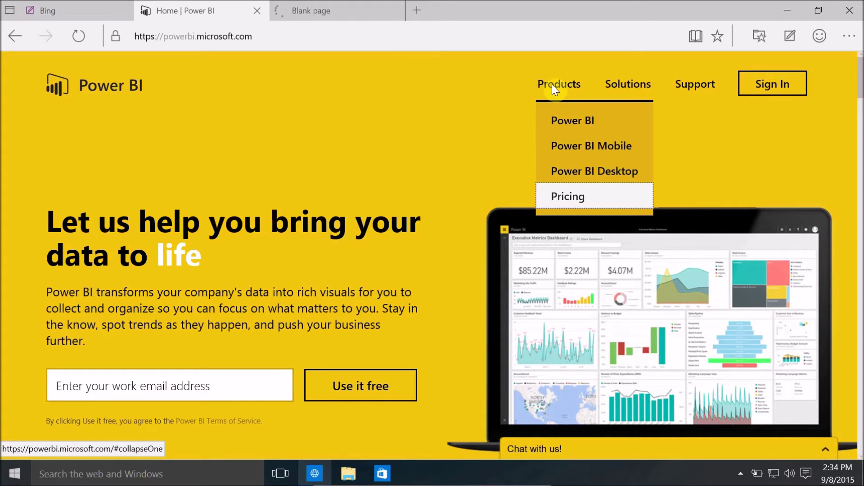
{"action": "right_click", "coordinate": [590, 172]}
{"action": "left_click", "coordinate": [611, 179]}
{"action": "scroll", "coordinate": [461, 195], "scroll_direction": "down", "scroll_amount": 3}
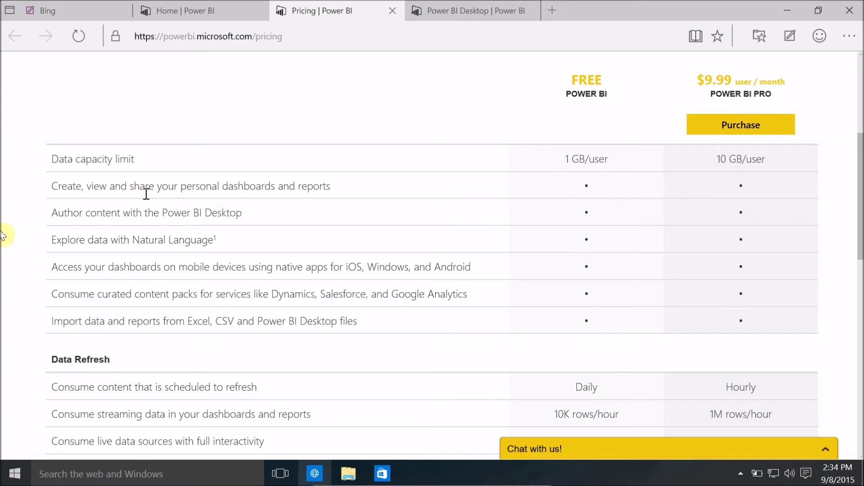
{"action": "left_click_drag", "start_coordinate": [144, 187], "coordinate": [278, 199]}
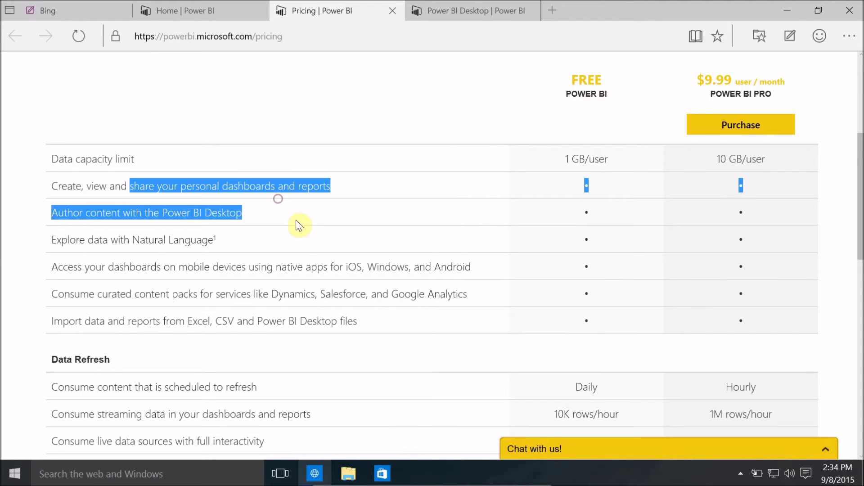
{"action": "scroll", "coordinate": [299, 230], "scroll_direction": "down", "scroll_amount": 2}
{"action": "left_click_drag", "start_coordinate": [107, 92], "coordinate": [220, 102]}
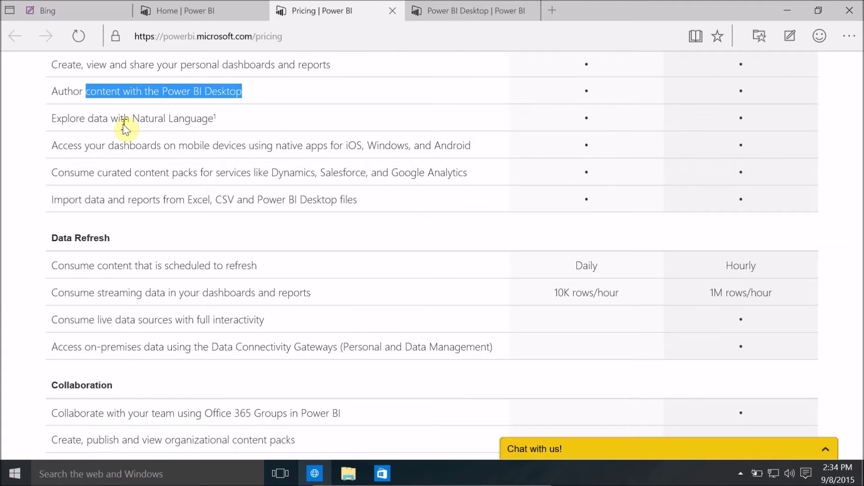
{"action": "scroll", "coordinate": [275, 256], "scroll_direction": "down", "scroll_amount": 3}
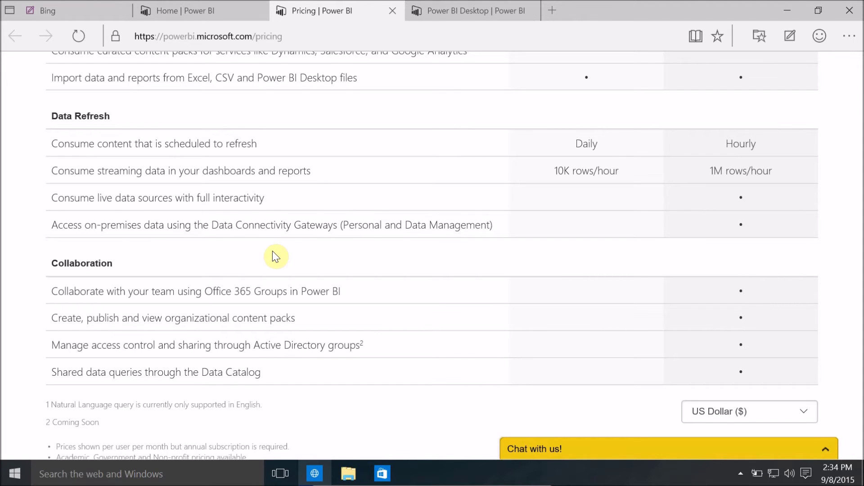
{"action": "scroll", "coordinate": [276, 257], "scroll_direction": "up", "scroll_amount": 9}
{"action": "scroll", "coordinate": [275, 256], "scroll_direction": "up", "scroll_amount": 3}
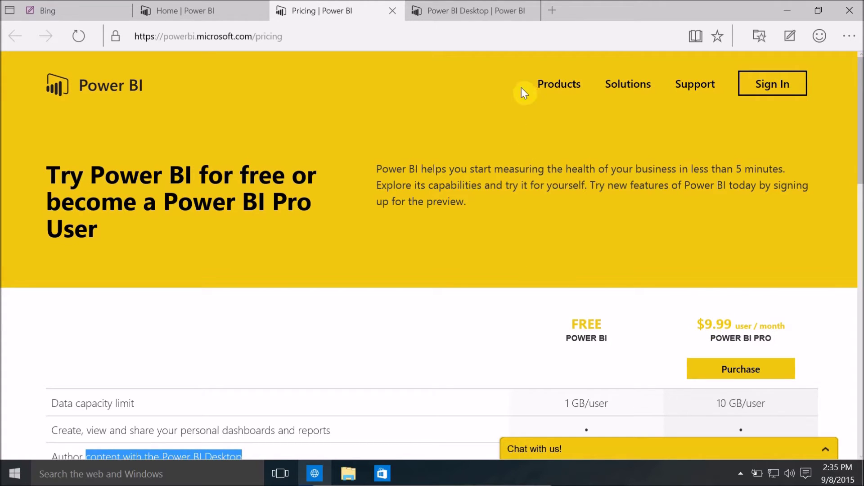
Start downloading PBIDesktop_x64.msi from the Power BI Desktop product page
{"action": "left_click", "coordinate": [540, 90]}
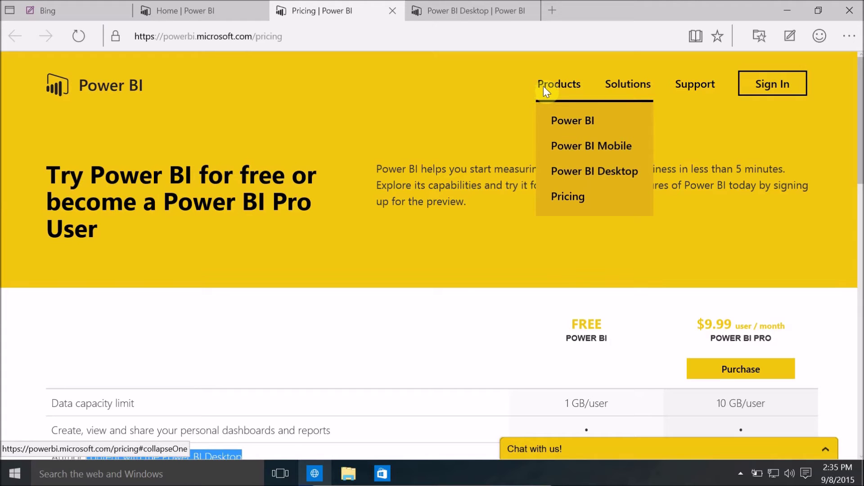
{"action": "left_click", "coordinate": [571, 170]}
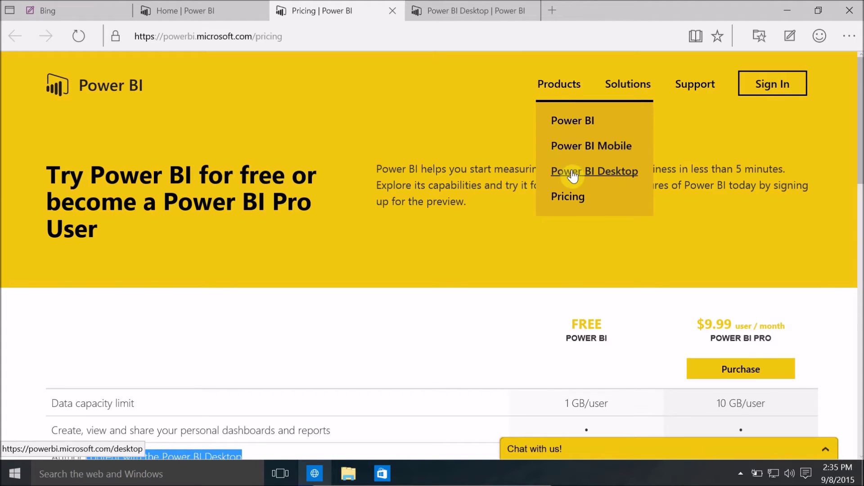
{"action": "left_click", "coordinate": [436, 10]}
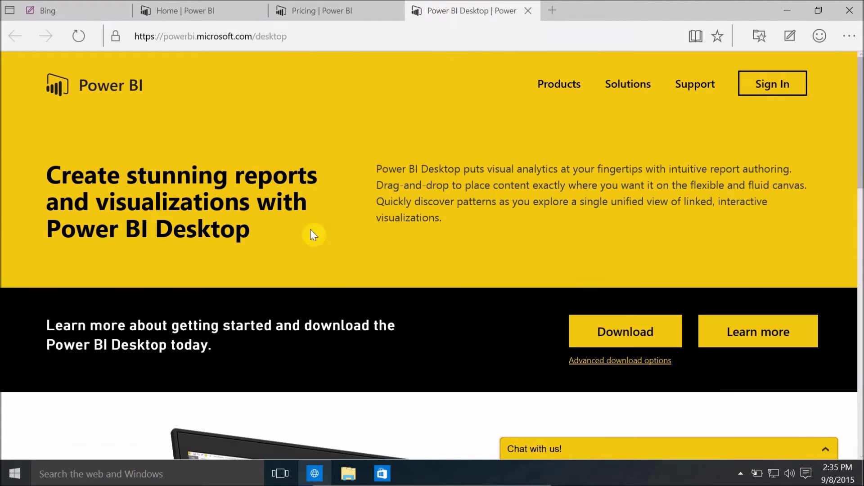
{"action": "scroll", "coordinate": [314, 228], "scroll_direction": "down", "scroll_amount": 3}
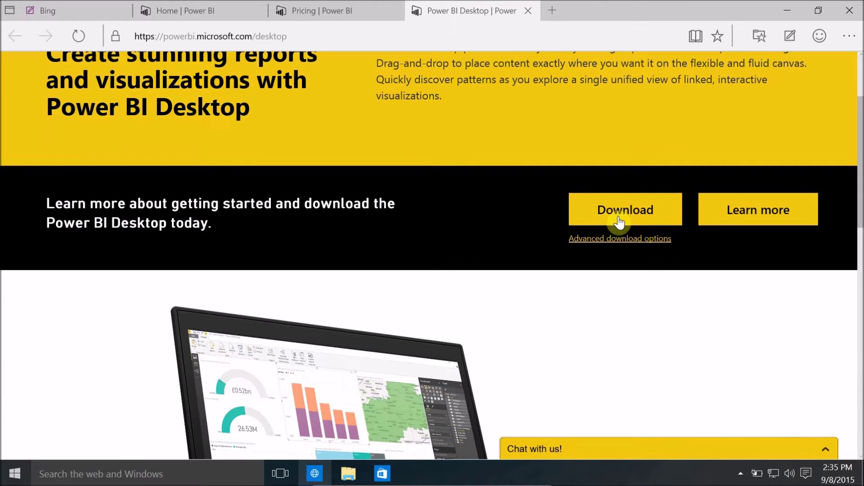
{"action": "left_click", "coordinate": [618, 220]}
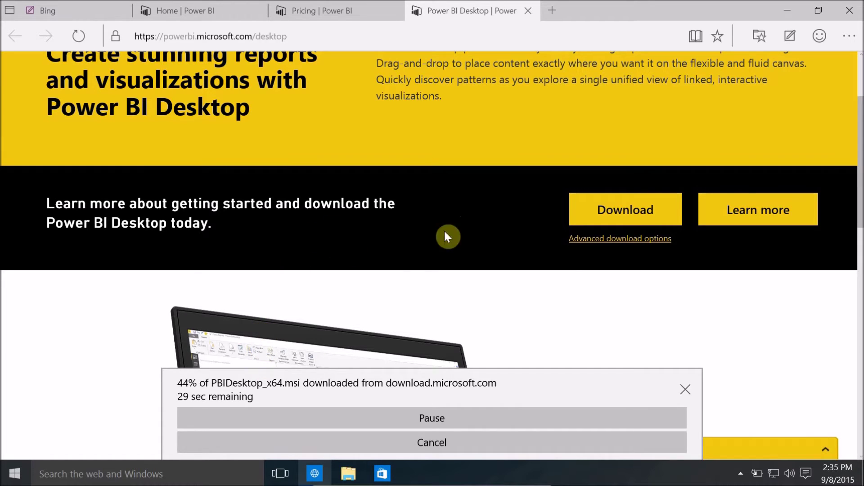
Download PBIDesktop.msi via Advanced download options and show the Edge downloads list
{"action": "left_click", "coordinate": [581, 238]}
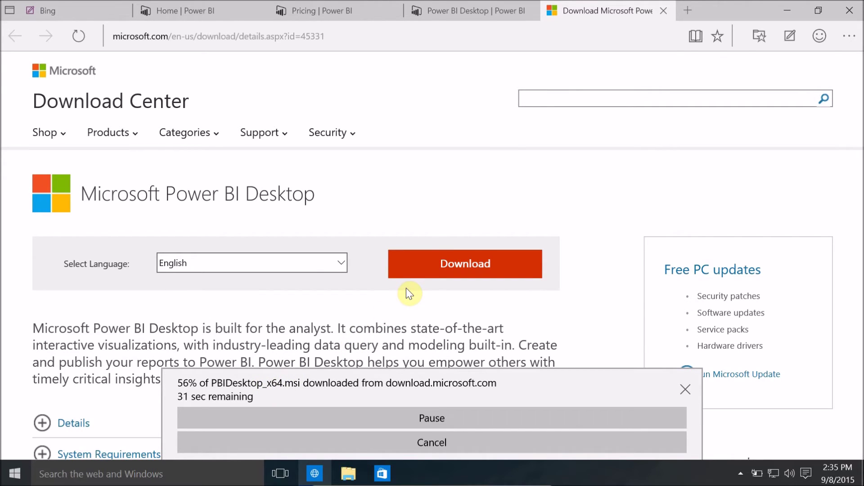
{"action": "left_click", "coordinate": [441, 269]}
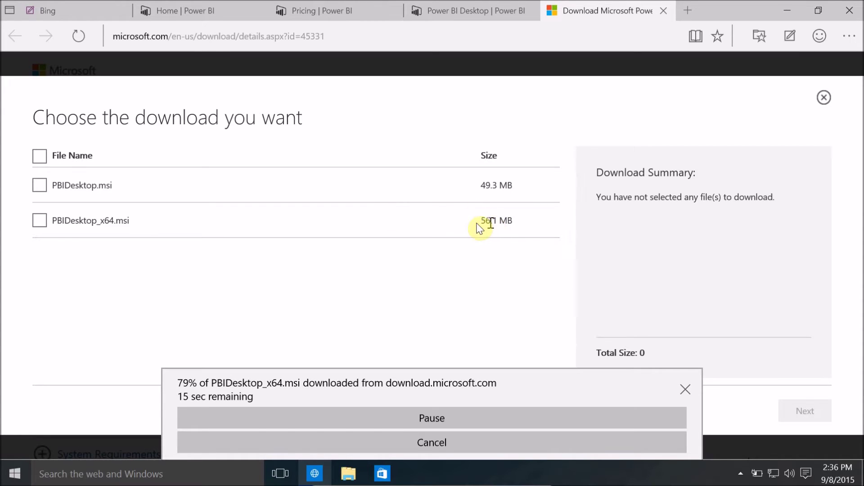
{"action": "left_click", "coordinate": [43, 185]}
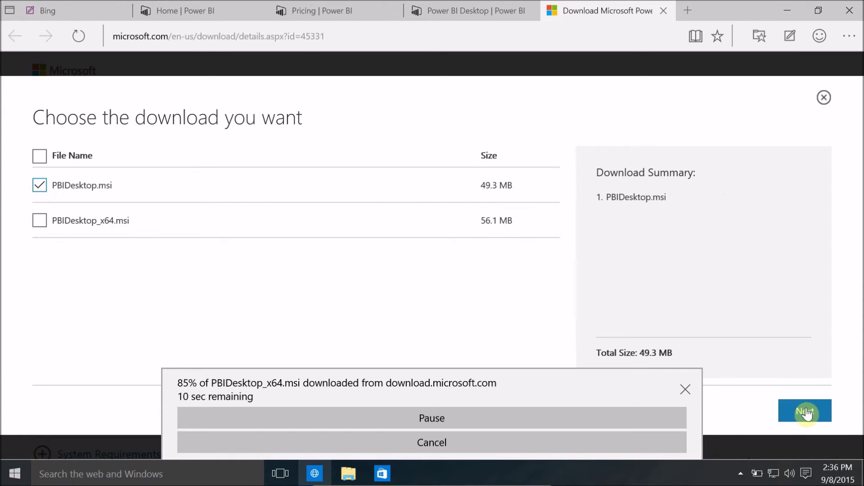
{"action": "left_click", "coordinate": [806, 412]}
{"action": "left_click", "coordinate": [627, 443]}
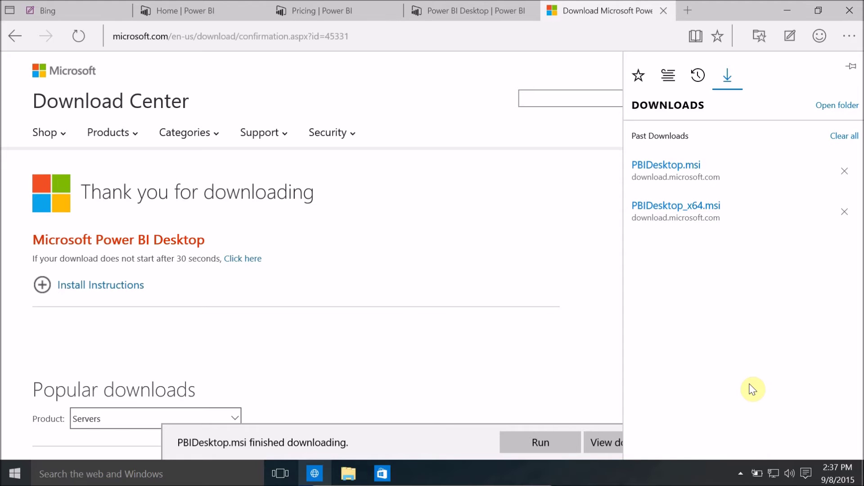
Run the finished Power BI Desktop installer from the downloads list
{"action": "double_click", "coordinate": [643, 211]}
Turn off usage reporting to Microsoft and accept the Power BI Desktop license terms
{"action": "mouse_move", "coordinate": [417, 471]}
{"action": "left_click", "coordinate": [383, 428]}
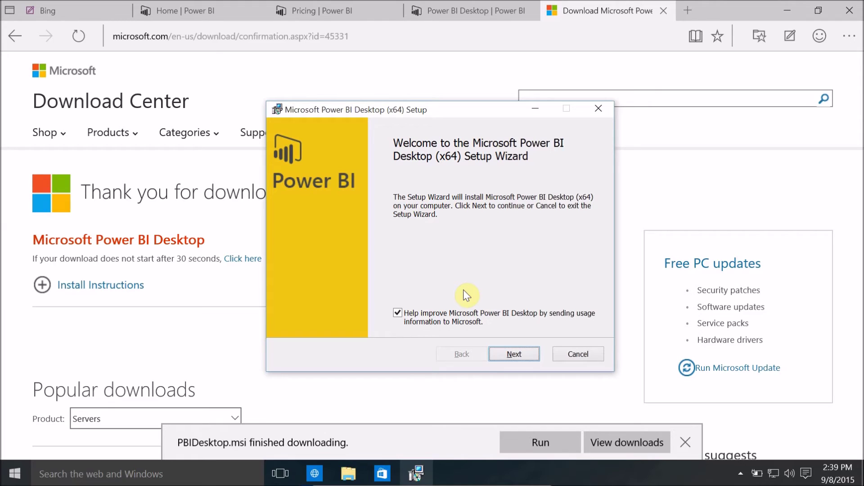
{"action": "left_click", "coordinate": [398, 313]}
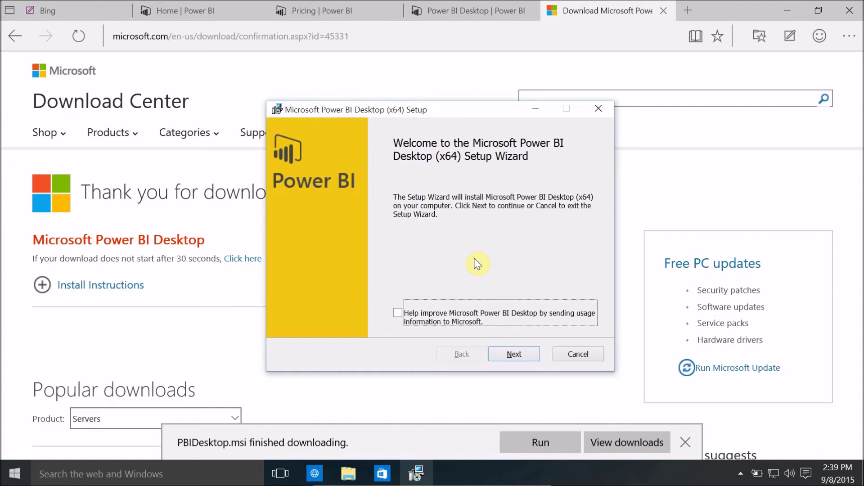
{"action": "left_click", "coordinate": [513, 353]}
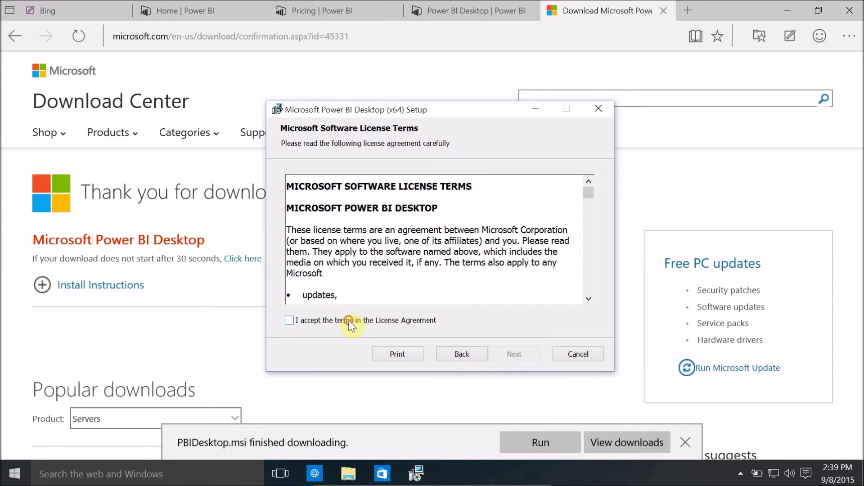
{"action": "left_click", "coordinate": [349, 321]}
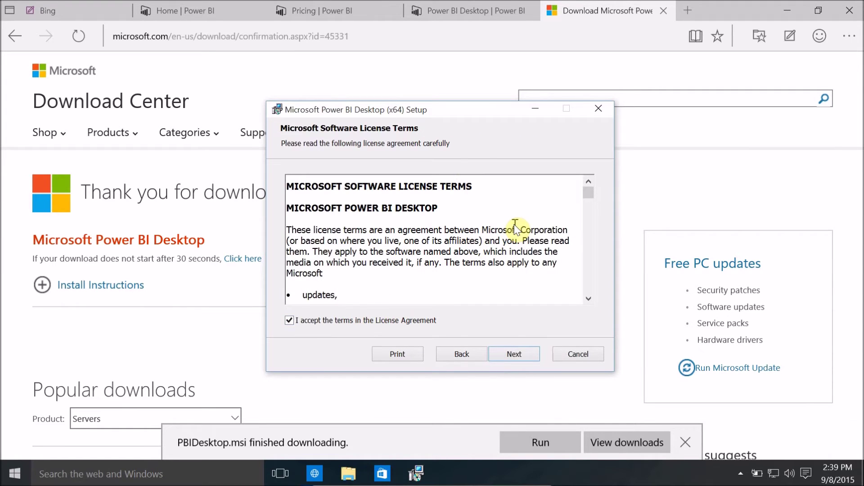
Keep the default C:\Program Files\Microsoft Power BI Desktop\ folder and start the installation
{"action": "left_click_drag", "start_coordinate": [588, 194], "coordinate": [584, 290]}
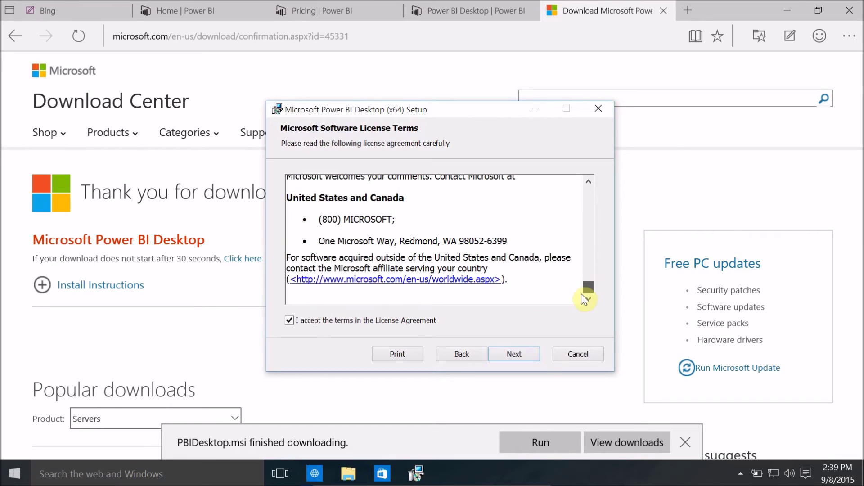
{"action": "left_click", "coordinate": [495, 355]}
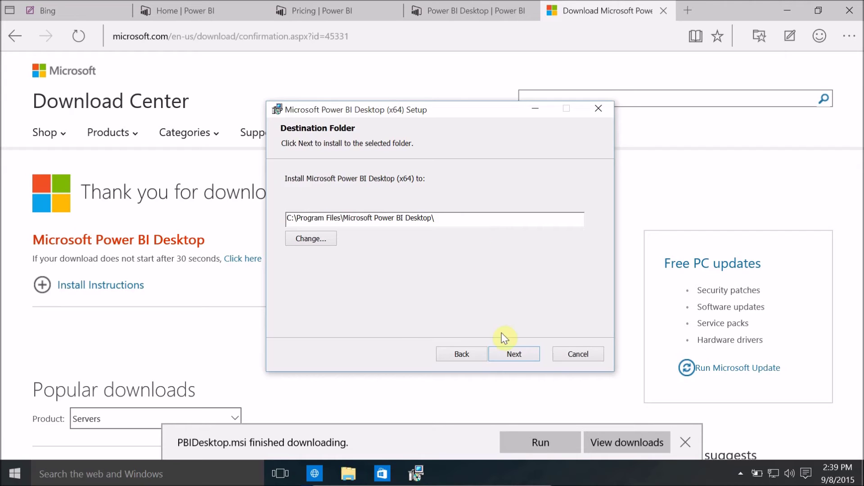
{"action": "left_click", "coordinate": [507, 354]}
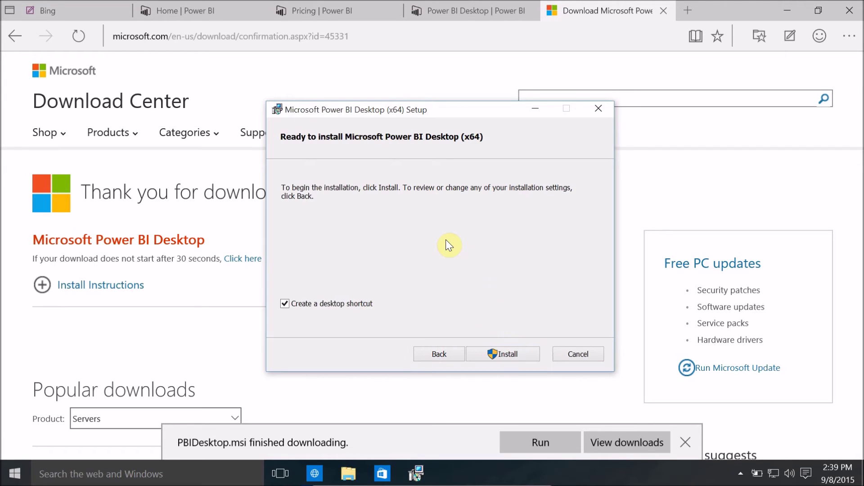
{"action": "left_click", "coordinate": [507, 354]}
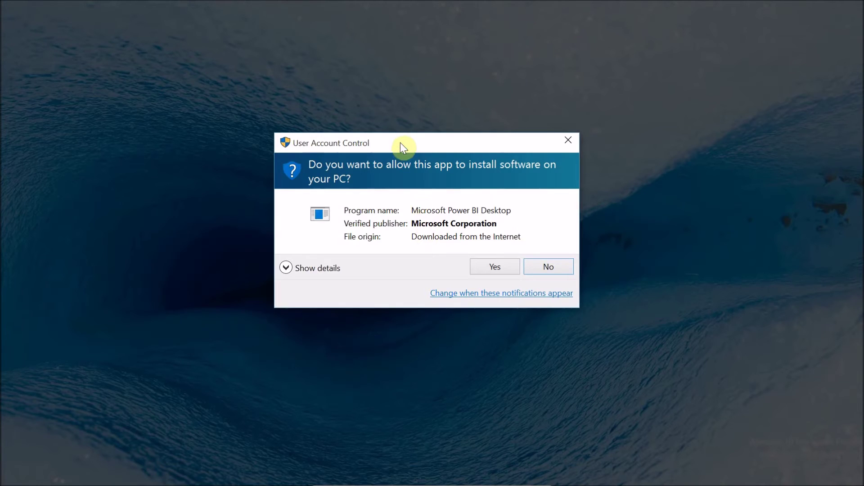
{"action": "left_click_drag", "start_coordinate": [401, 142], "coordinate": [357, 121]}
Allow the installer in User Account Control, then finish setup with Launch Power BI Desktop ticked
{"action": "left_click", "coordinate": [442, 243]}
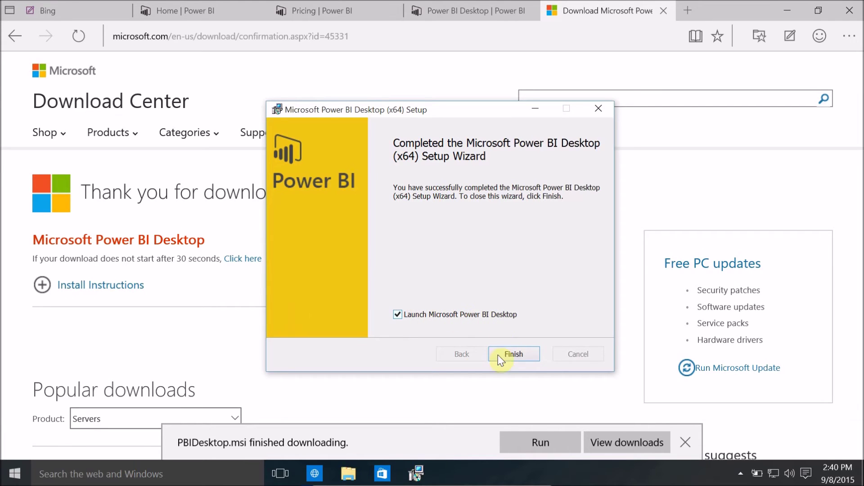
{"action": "left_click", "coordinate": [513, 350]}
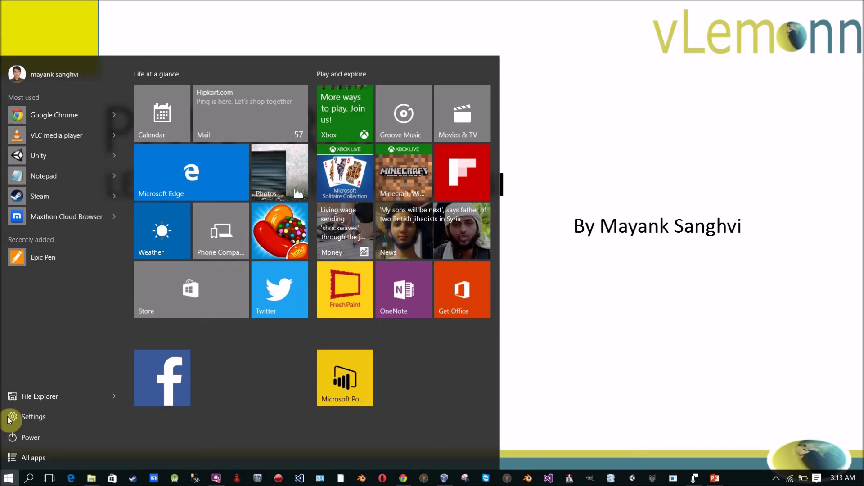
Find the Microsoft Power BI Desktop folder in All apps and launch Power BI Desktop
{"action": "left_click", "coordinate": [36, 453]}
{"action": "scroll", "coordinate": [78, 245], "scroll_direction": "down", "scroll_amount": 10}
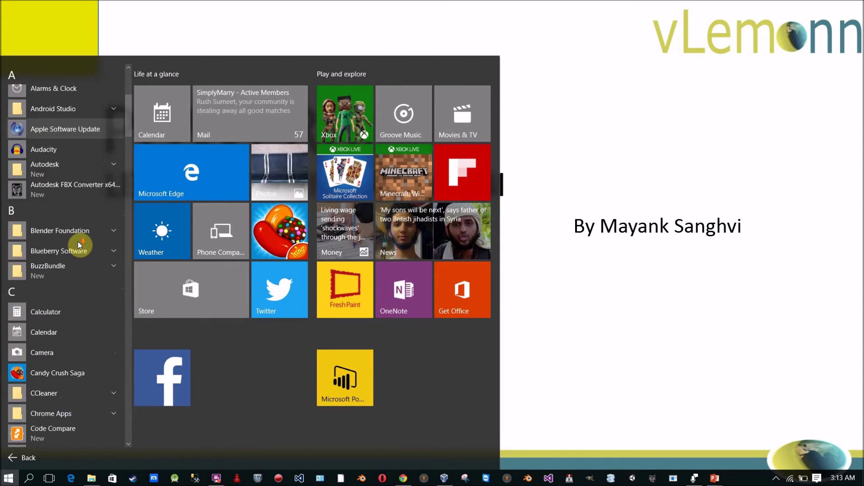
{"action": "scroll", "coordinate": [77, 245], "scroll_direction": "down", "scroll_amount": 4}
{"action": "scroll", "coordinate": [78, 243], "scroll_direction": "down", "scroll_amount": 6}
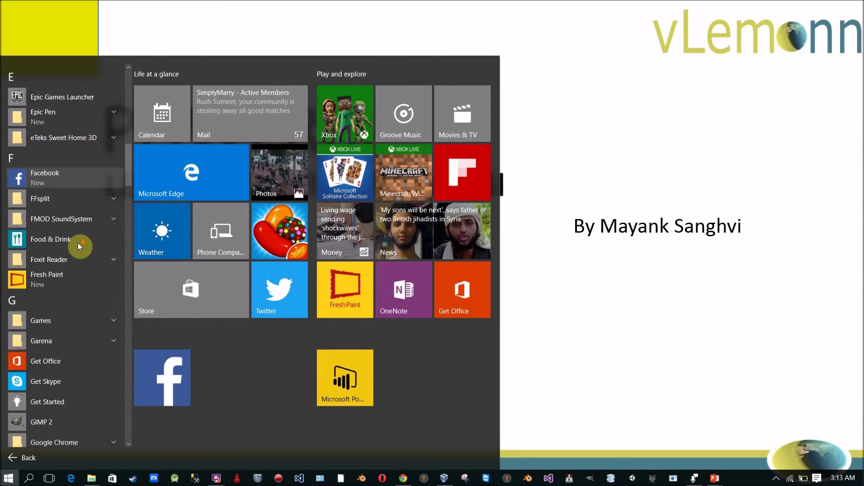
{"action": "scroll", "coordinate": [78, 243], "scroll_direction": "down", "scroll_amount": 10}
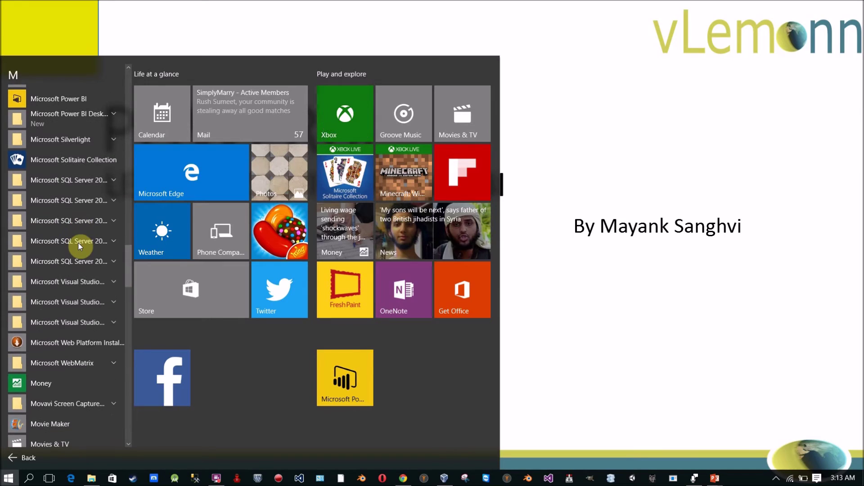
{"action": "scroll", "coordinate": [79, 243], "scroll_direction": "up", "scroll_amount": 3}
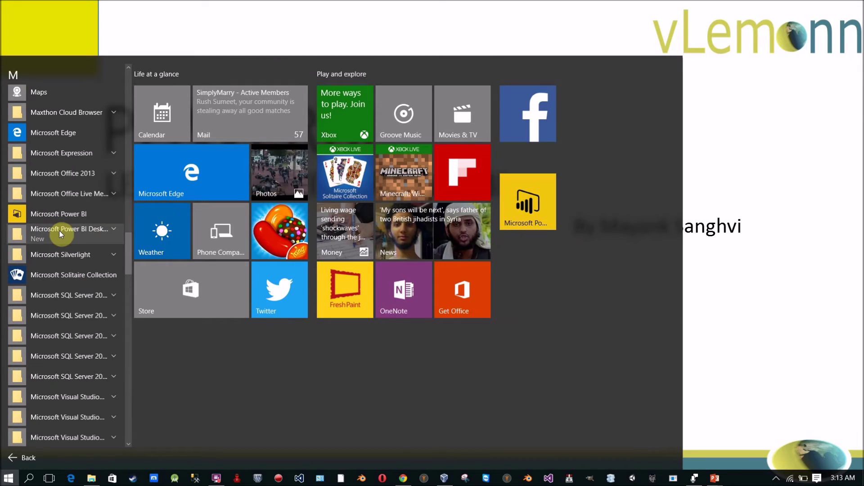
{"action": "left_click", "coordinate": [97, 233]}
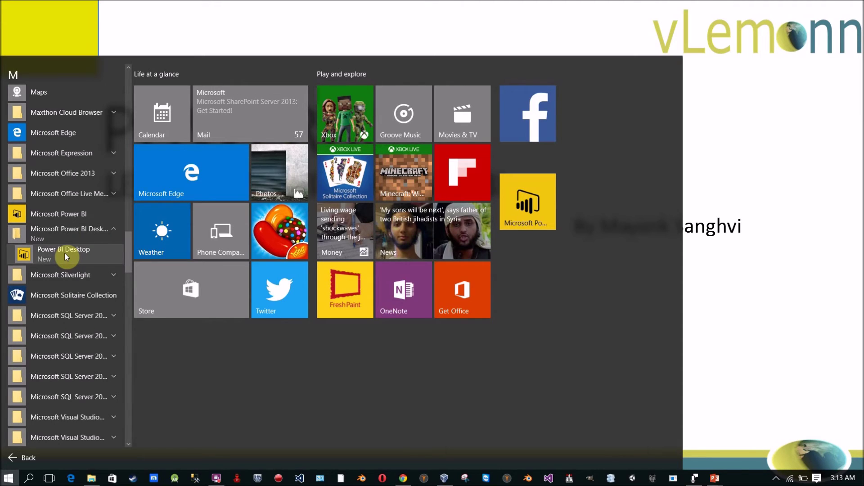
{"action": "left_click", "coordinate": [65, 252]}
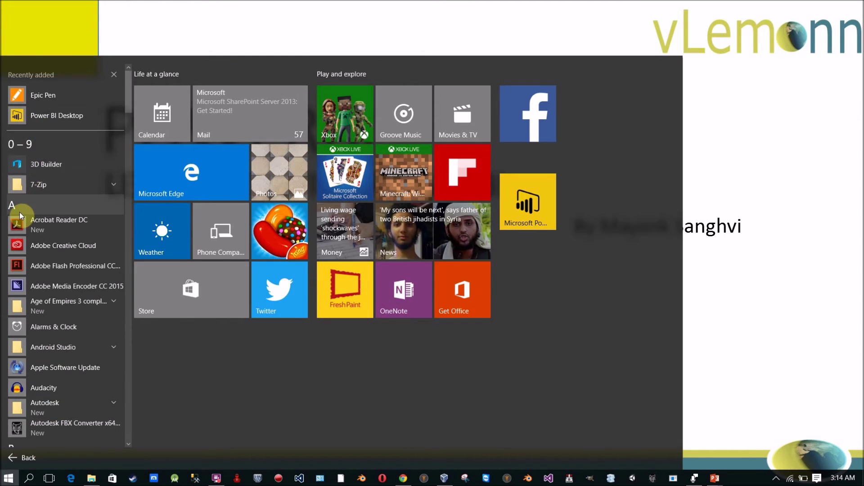
Jump to the M section of the app list and re-expand the Microsoft Power BI Desktop folder
{"action": "left_click", "coordinate": [20, 212]}
{"action": "left_click", "coordinate": [108, 273]}
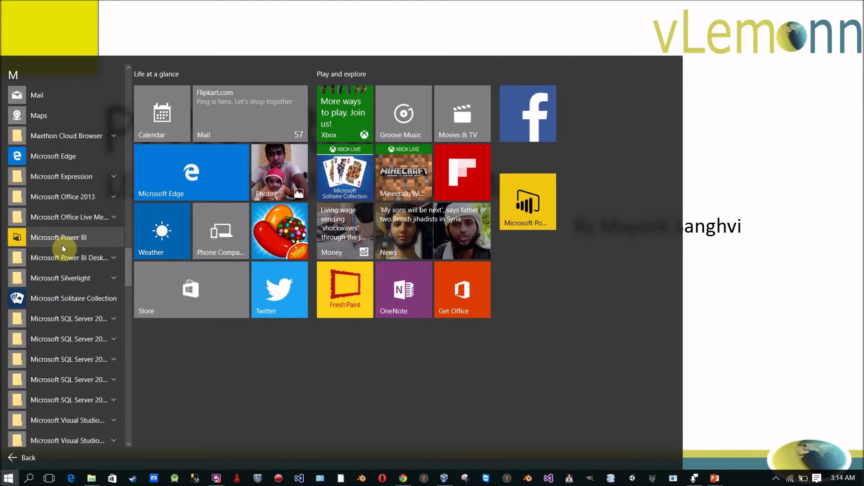
{"action": "left_click", "coordinate": [108, 259]}
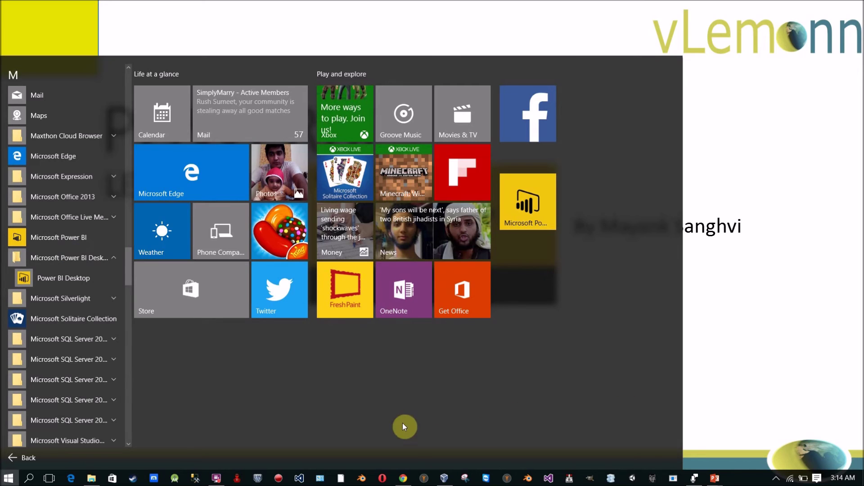
Search the Store for 'Power BI', open the Microsoft Power BI page, and box its title in red
{"action": "left_click", "coordinate": [208, 313]}
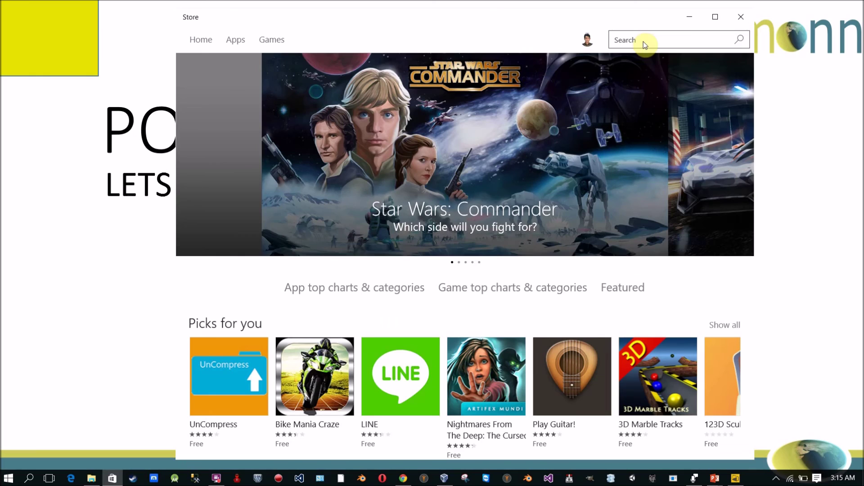
{"action": "type", "text": "Power"}
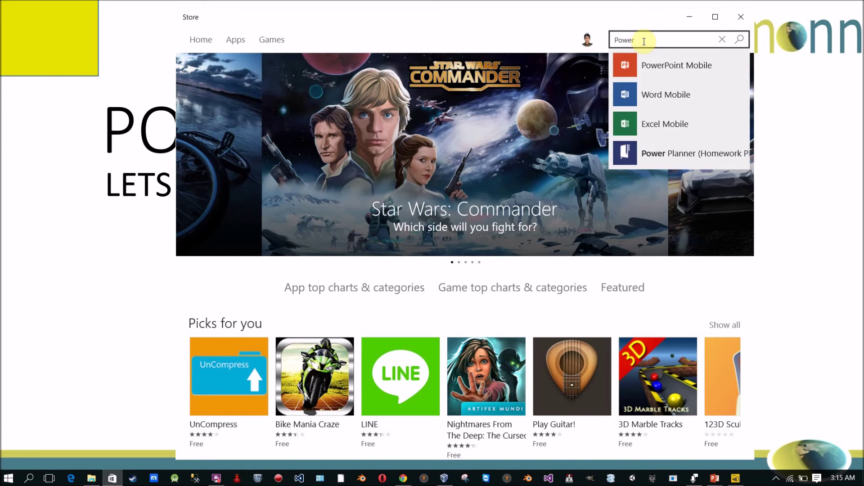
{"action": "type", "text": " BI"}
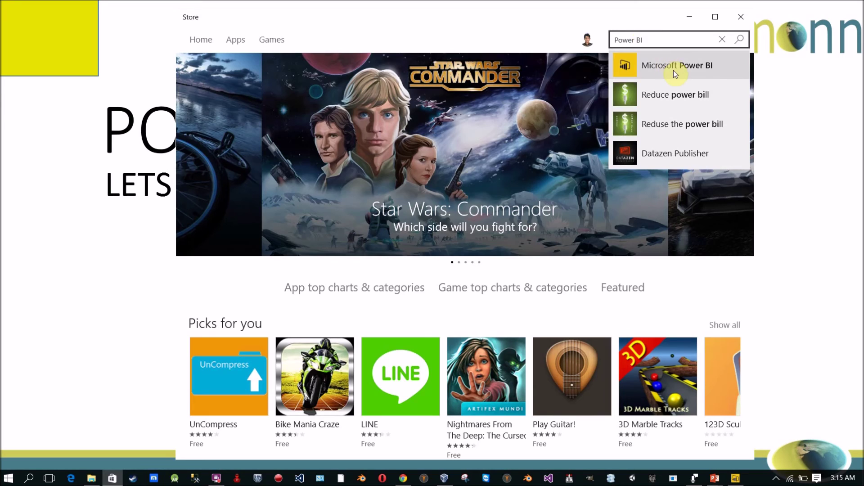
{"action": "left_click", "coordinate": [673, 70]}
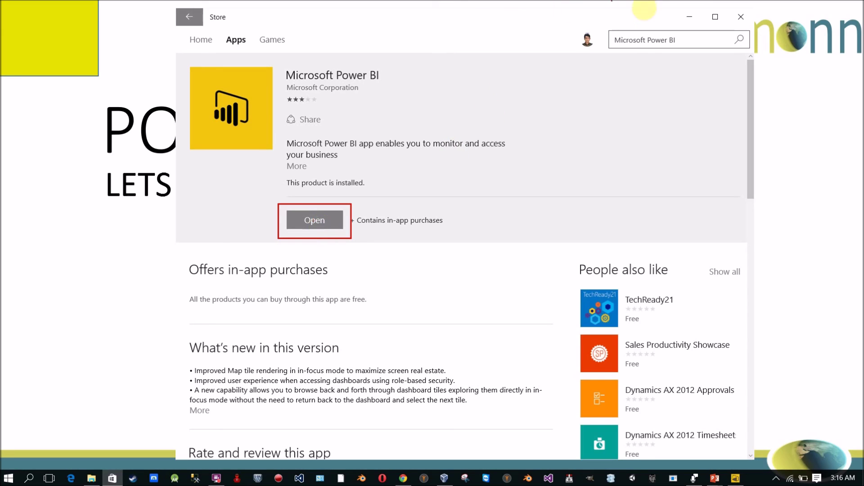
{"action": "mouse_move", "coordinate": [284, 68]}
{"action": "left_mouse_down"}
{"action": "mouse_move", "coordinate": [338, 101]}
{"action": "mouse_move", "coordinate": [388, 98]}
{"action": "mouse_move", "coordinate": [390, 108]}
{"action": "left_mouse_up"}
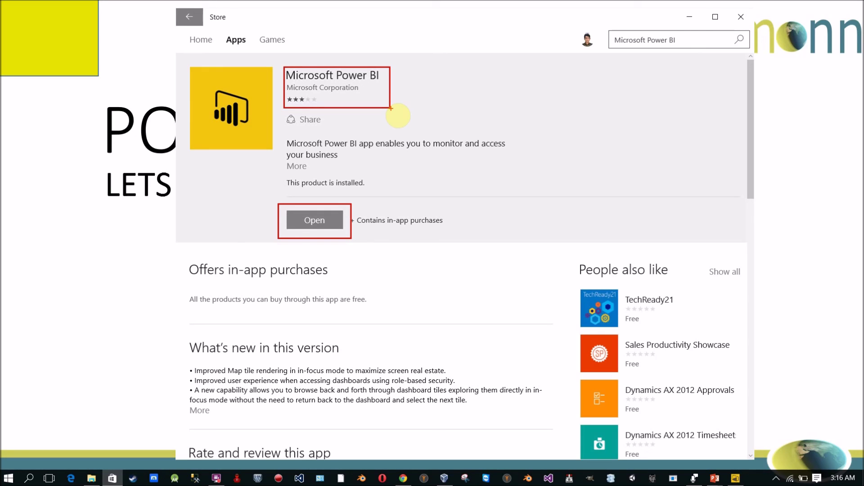
Clear the red annotations and minimize the Store to reveal the Power BI Desktop splash screen
{"action": "key", "text": "Escape"}
{"action": "left_click", "coordinate": [689, 16]}
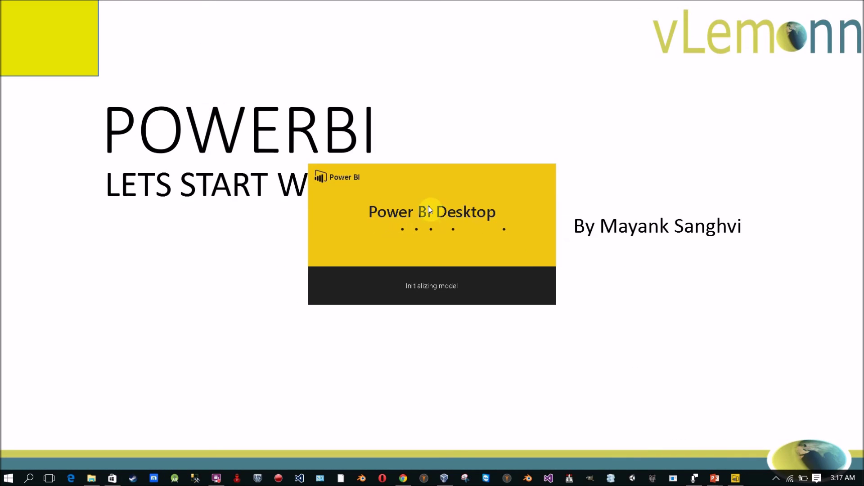